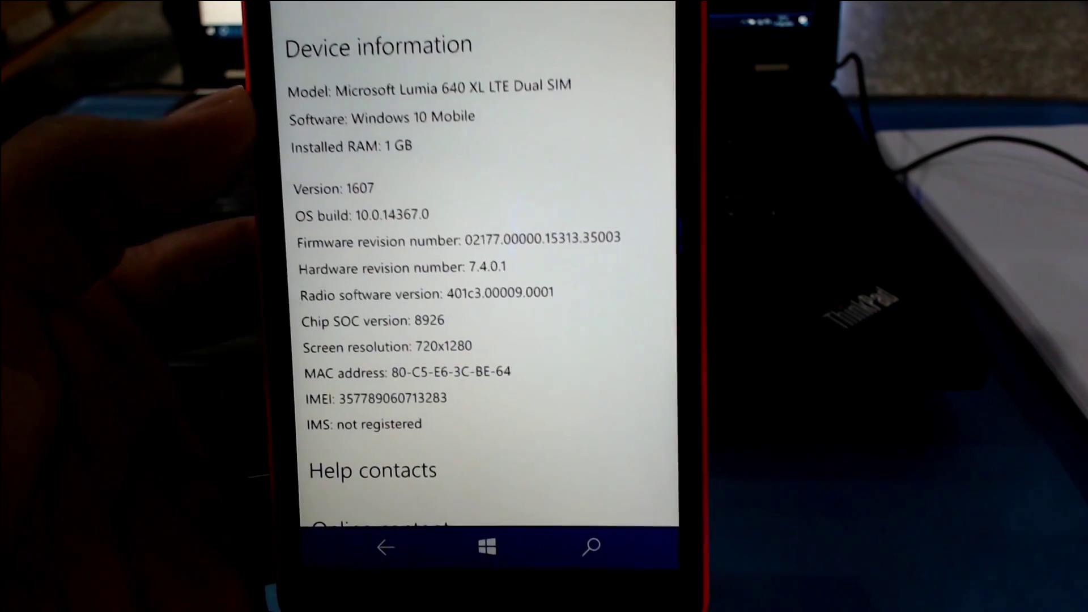
- Leave the device information page by pressing Start
left_click(491, 543)
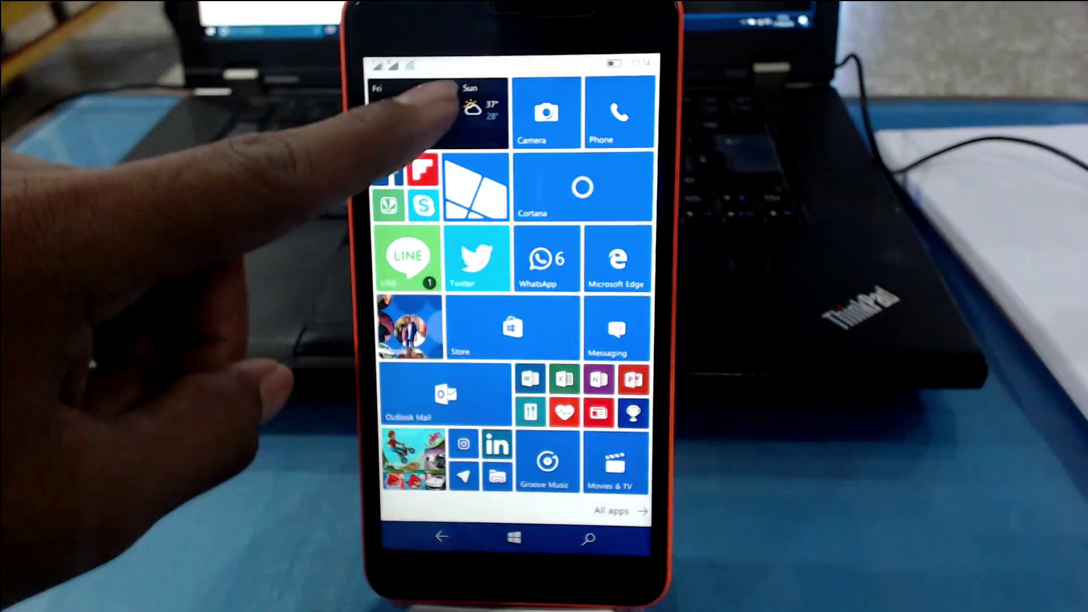
- Pull down Action Center and swipe away the WhatsApp notifications
left_click_drag(510, 64, 451, 339)
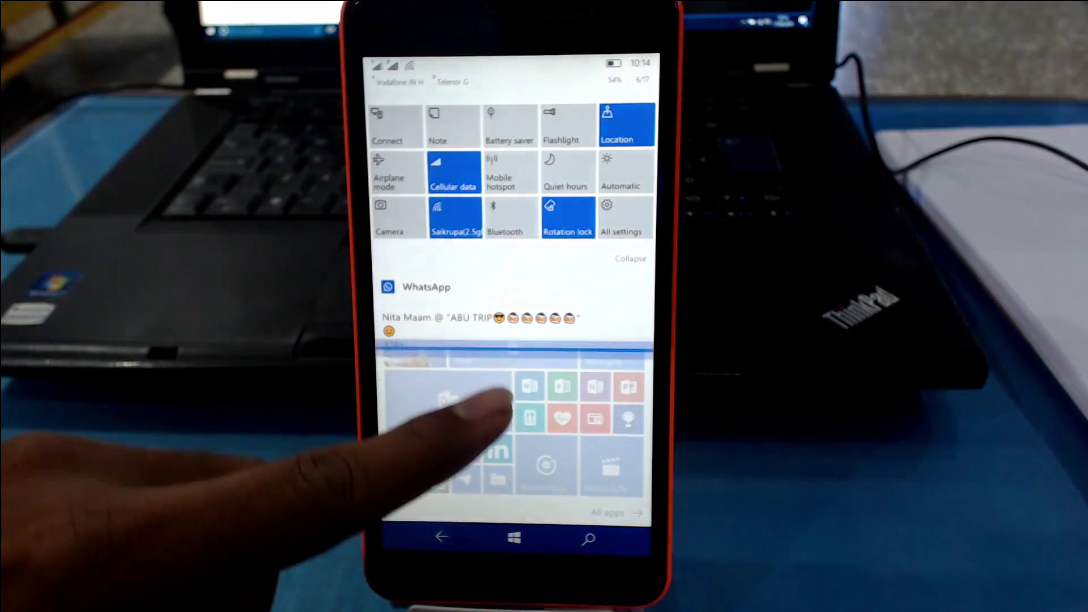
left_click_drag(502, 404, 498, 451)
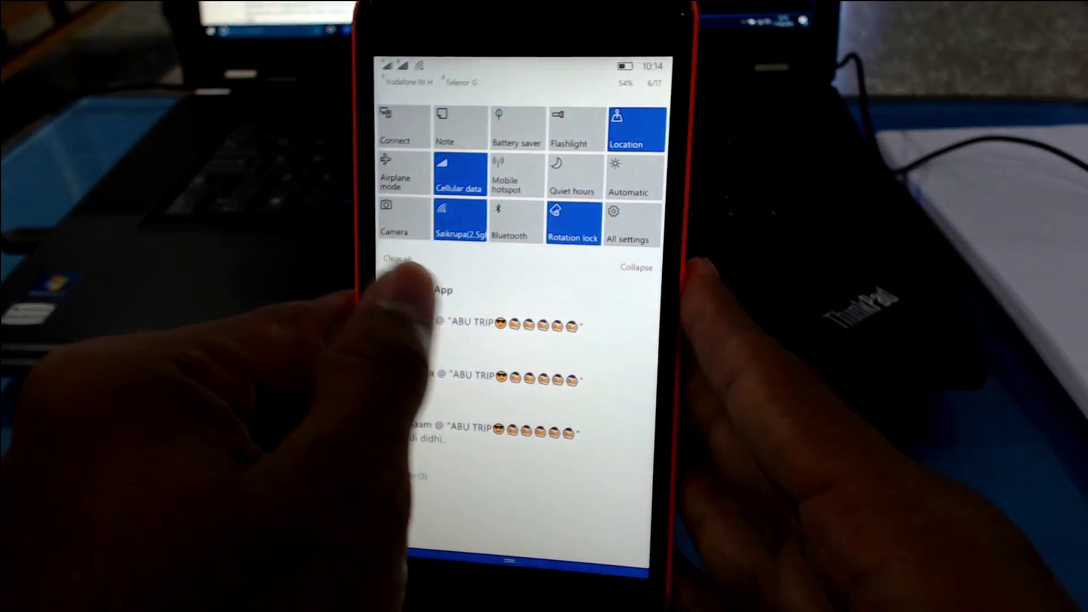
left_click_drag(408, 340, 586, 366)
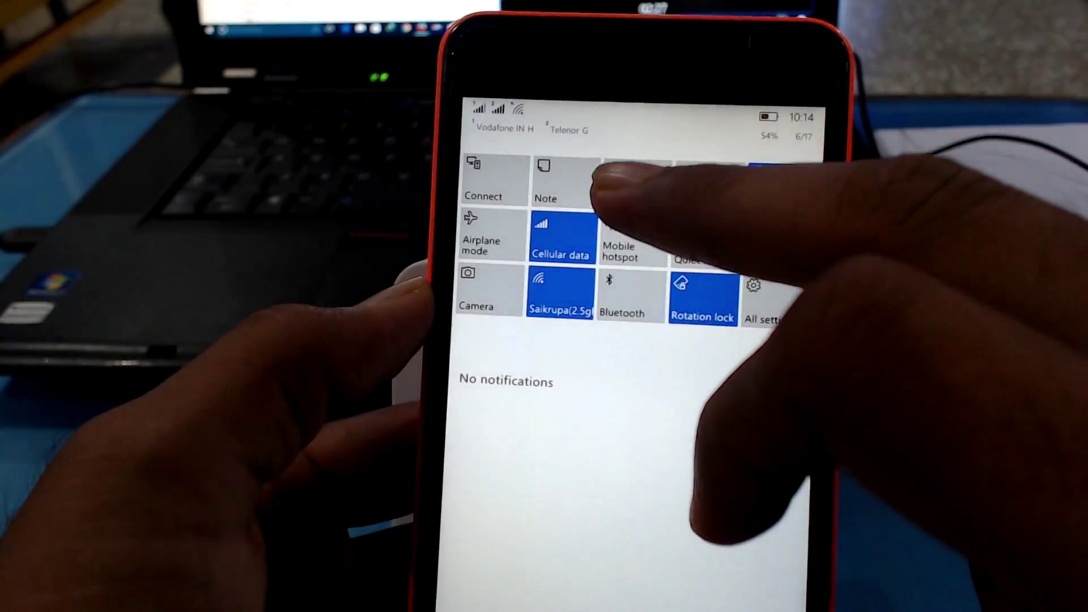
- Toggle Battery saver on and back off, then collapse Action Center
left_click(574, 151)
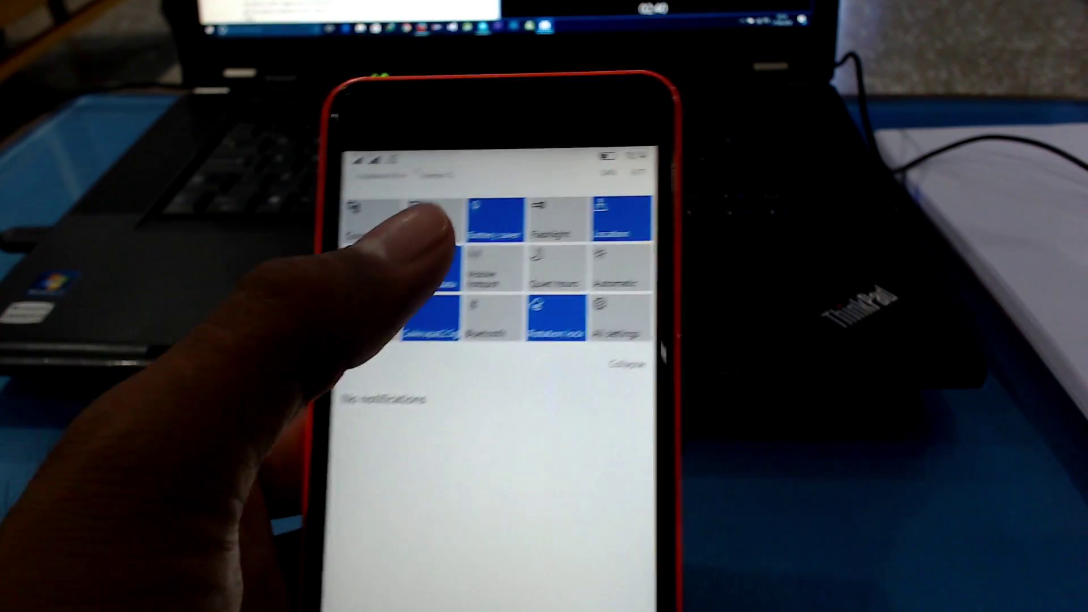
left_click(534, 182)
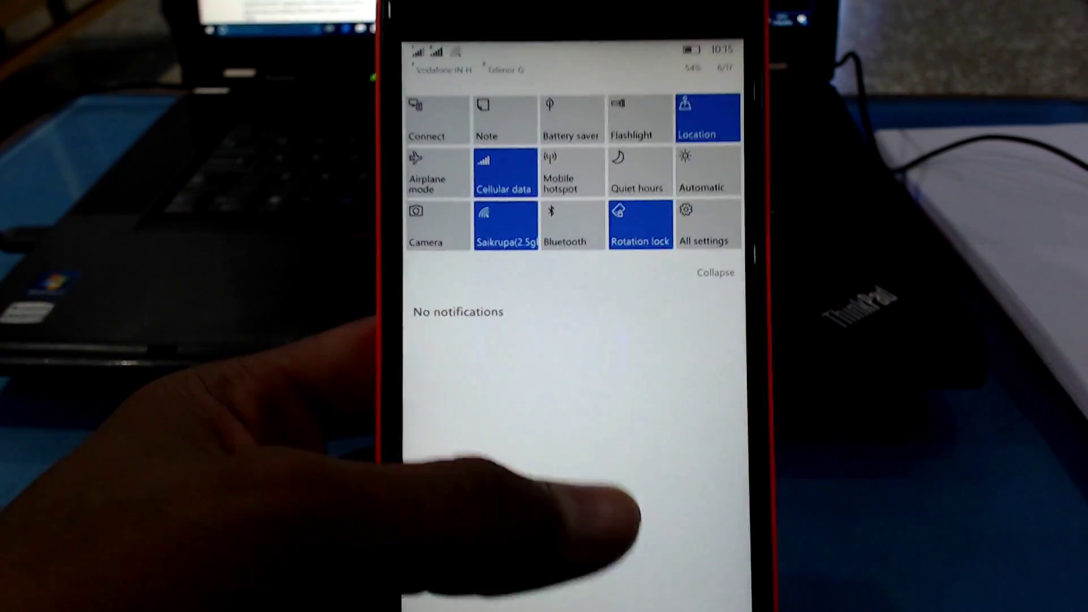
left_click_drag(584, 510, 477, 221)
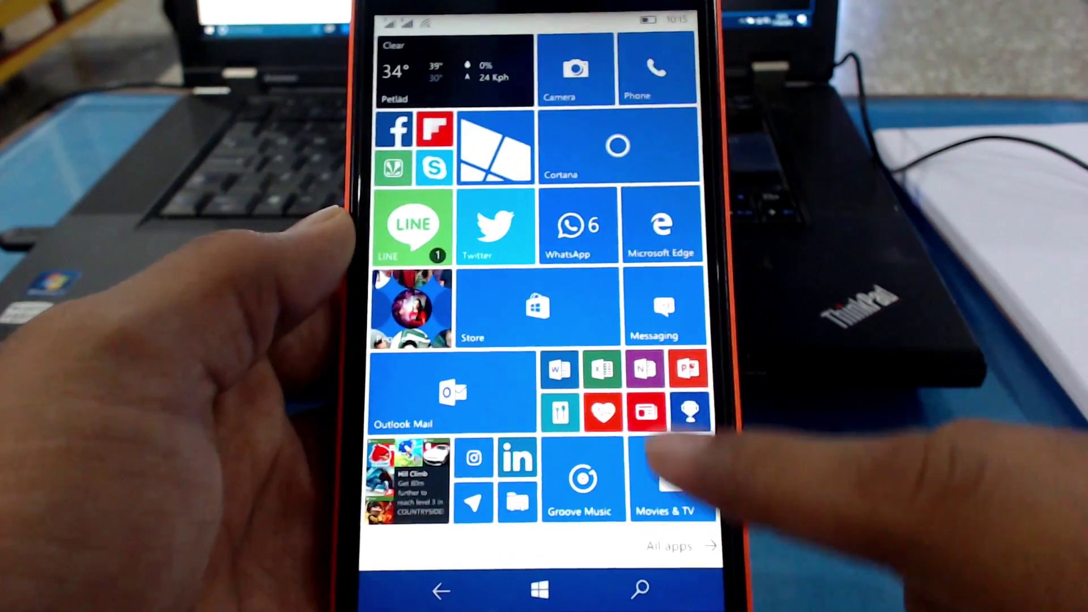
- Select 'nahi' in the UG-655315 Messaging thread, then return to Start
left_click(670, 480)
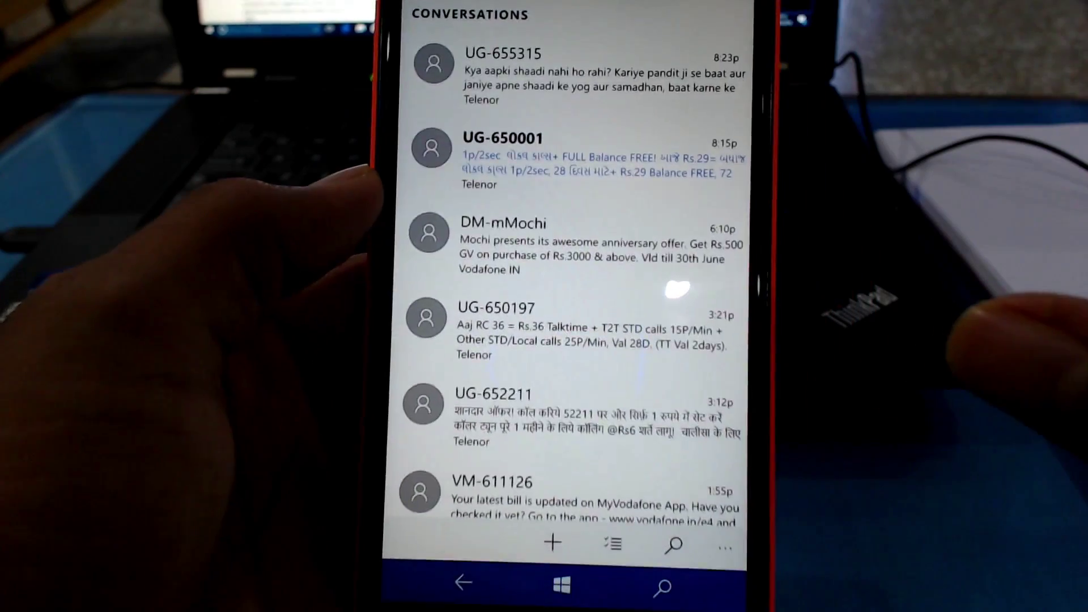
left_click(561, 75)
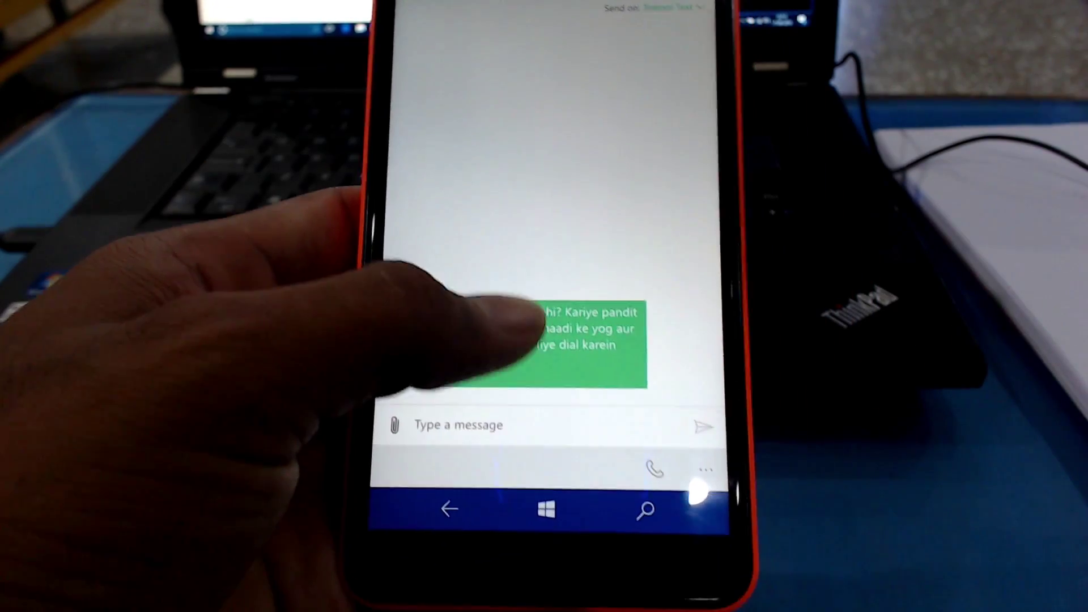
left_click(510, 311)
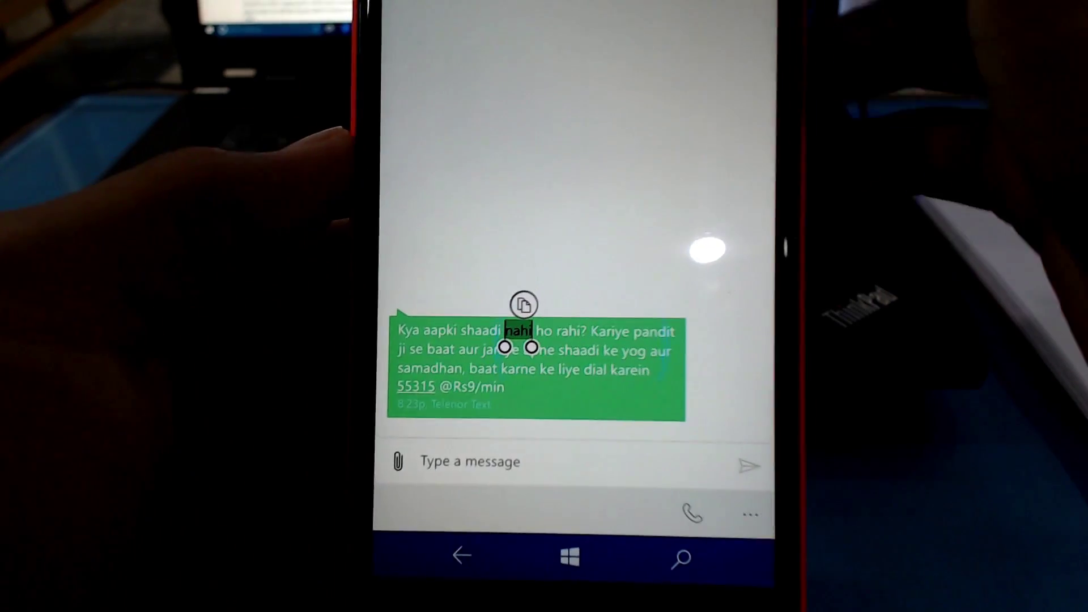
key("super")
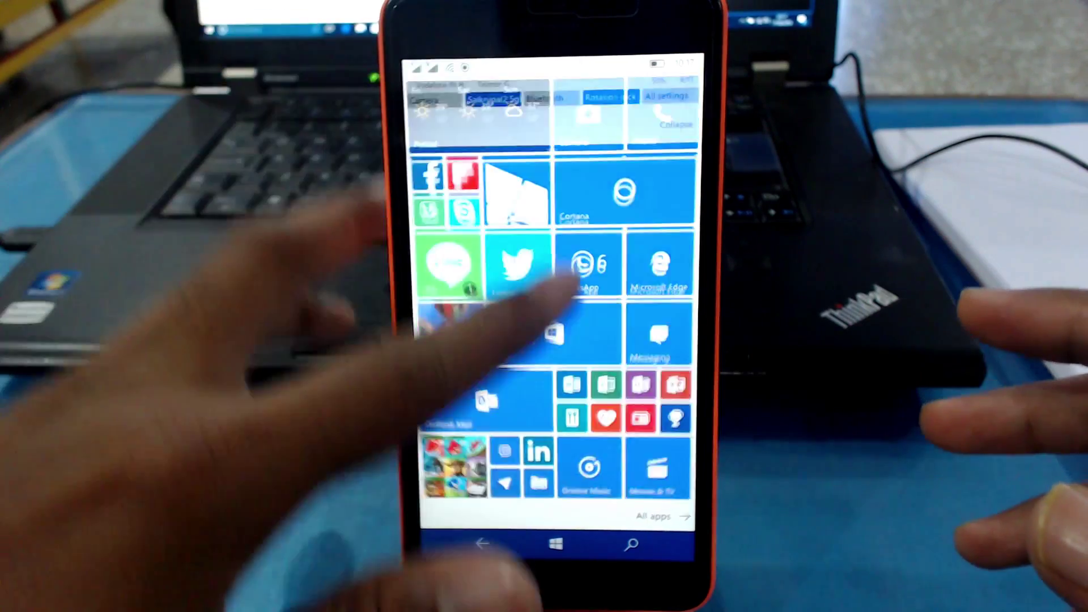
- Pull down the quick actions panel and dismiss it again
left_click_drag(553, 63, 556, 400)
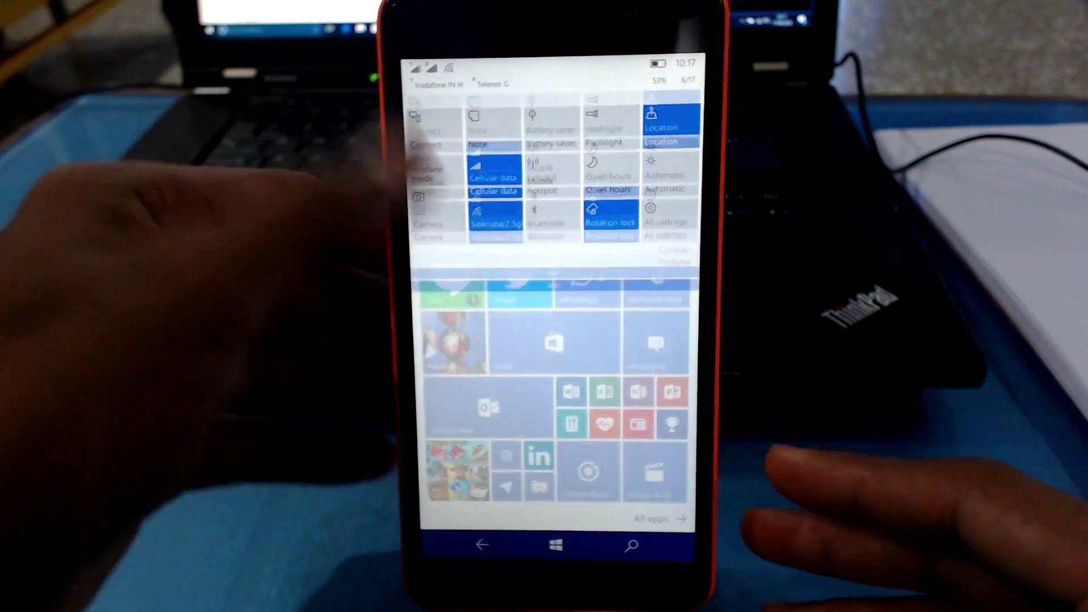
left_click_drag(463, 349, 464, 103)
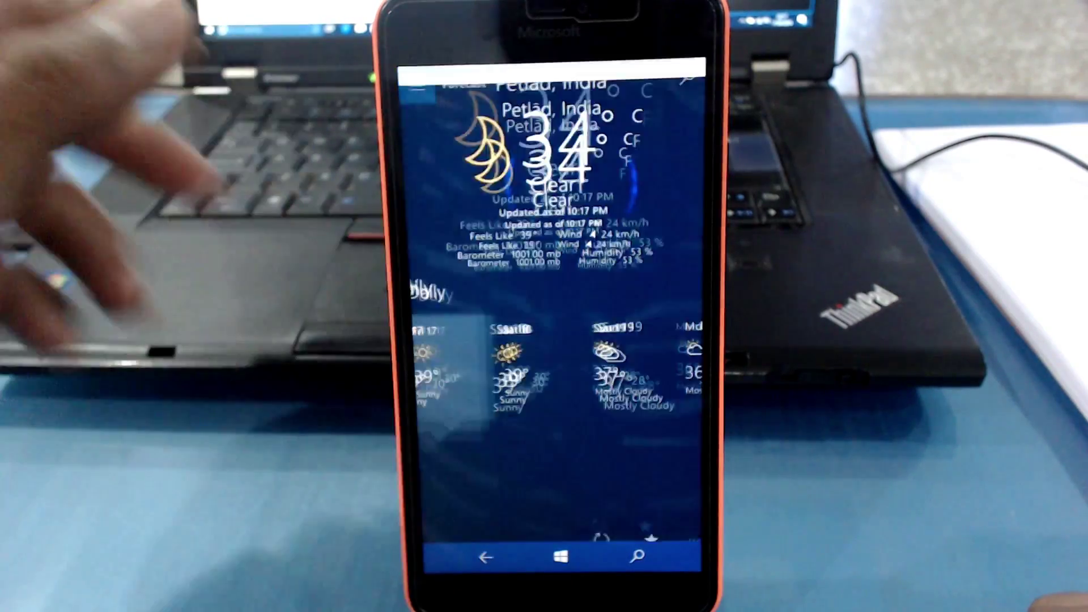
- Try the Camera and Phone apps, returning to Start in between
left_click(583, 136)
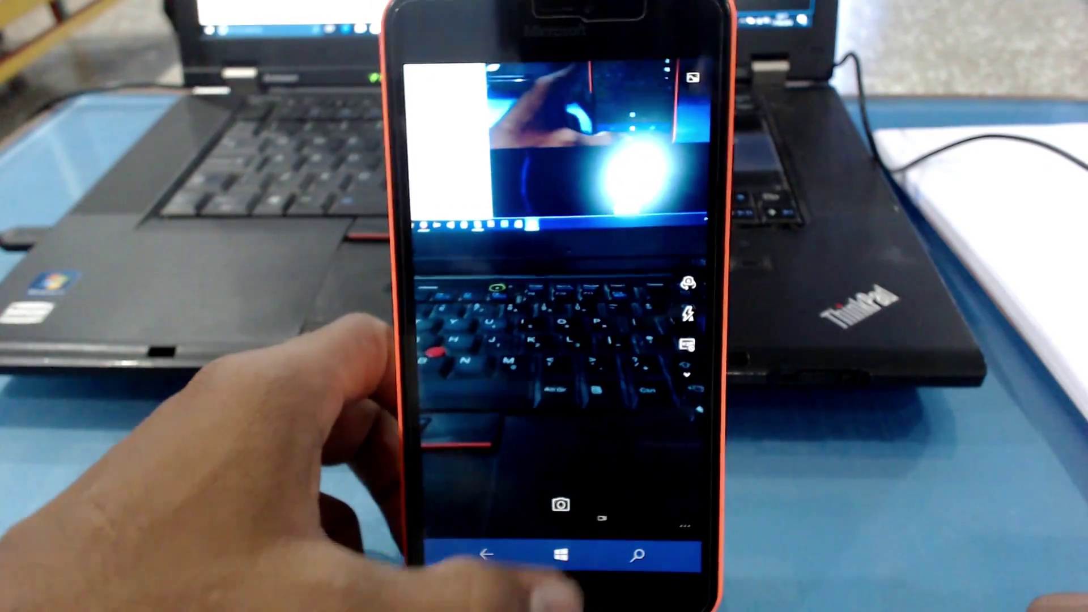
left_click(559, 553)
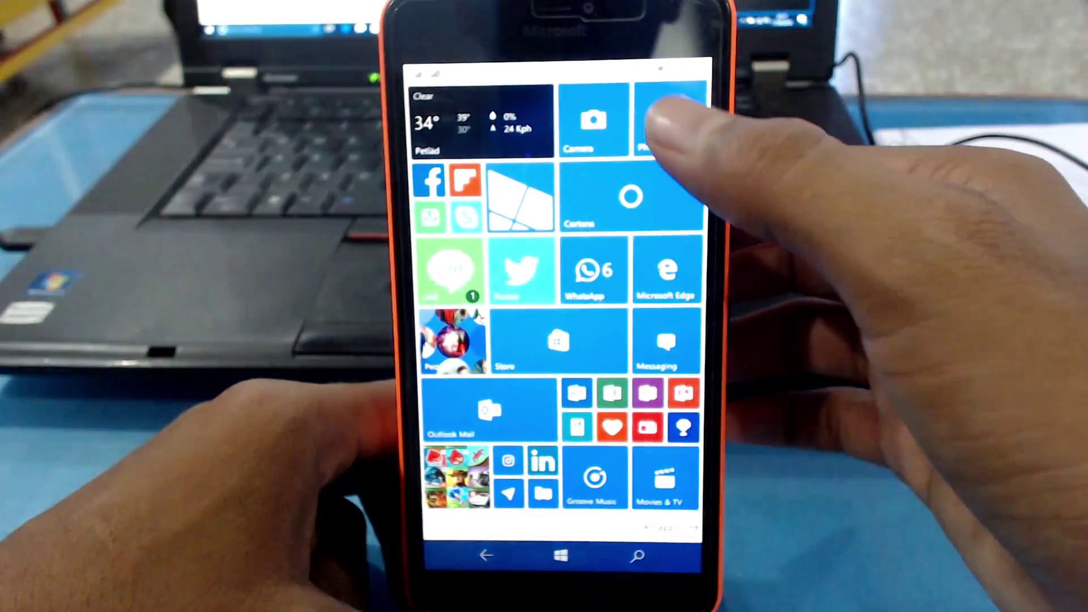
left_click(670, 119)
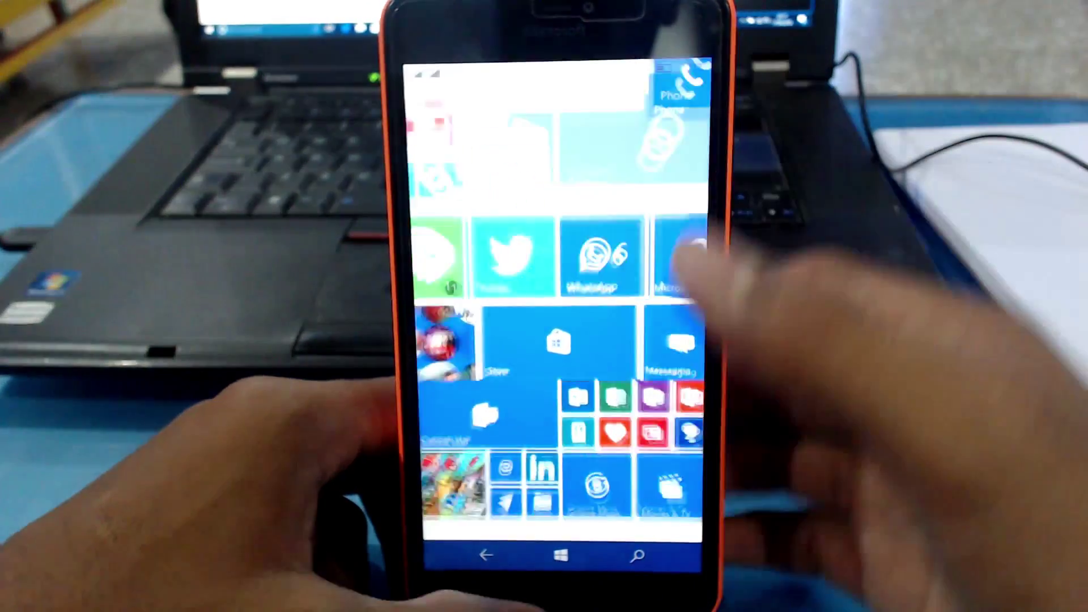
left_click(560, 554)
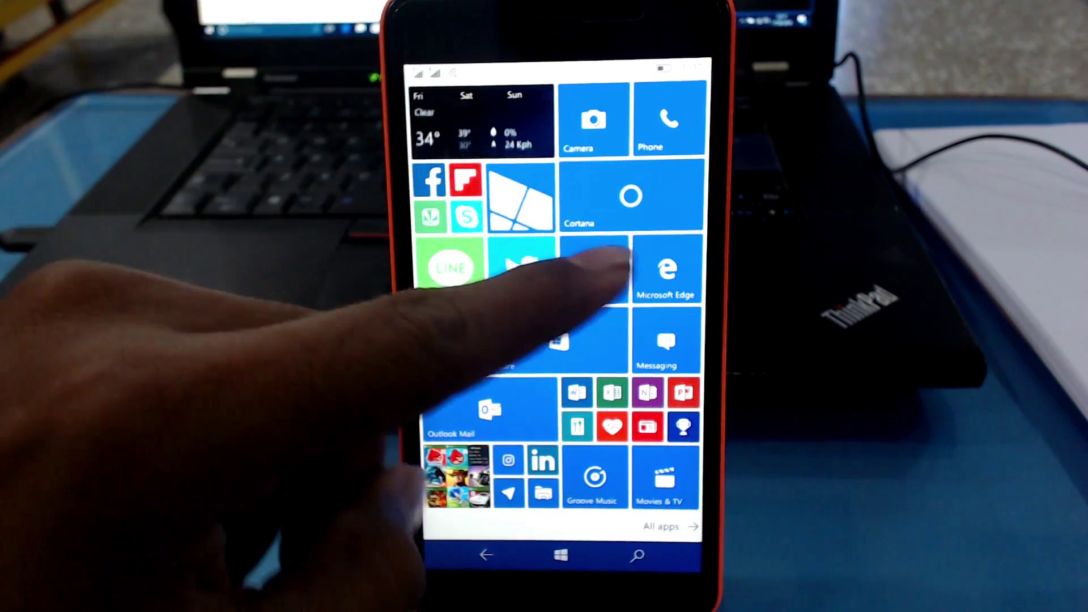
- Browse Windows Central's sections and tips, then launch Twitter
left_click(520, 197)
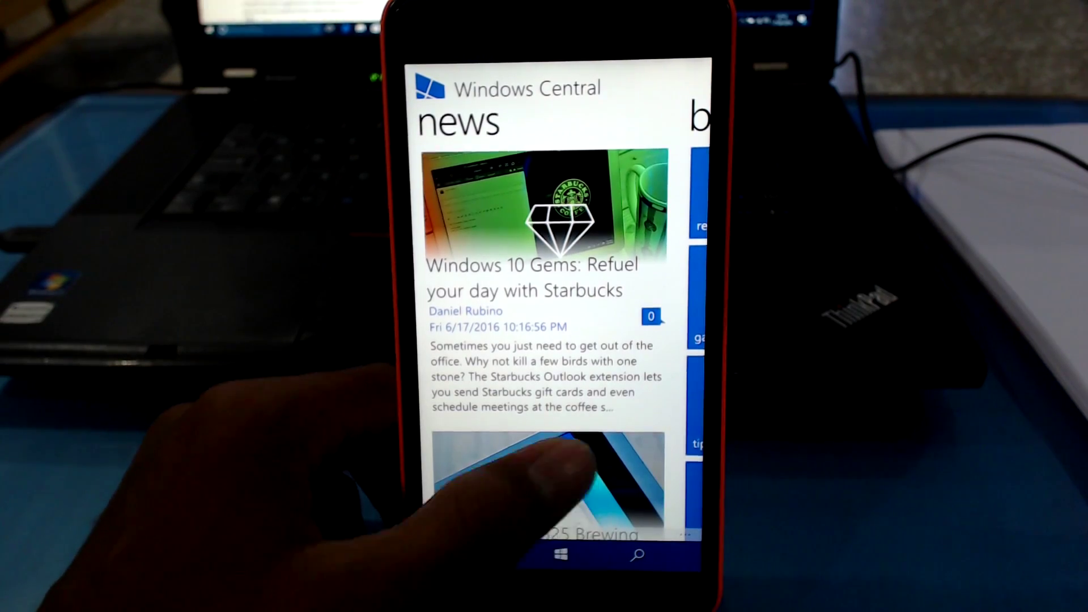
mouse_move(612, 477)
left_mouse_down()
mouse_move(459, 476)
mouse_move(611, 493)
left_mouse_up()
left_click(459, 404)
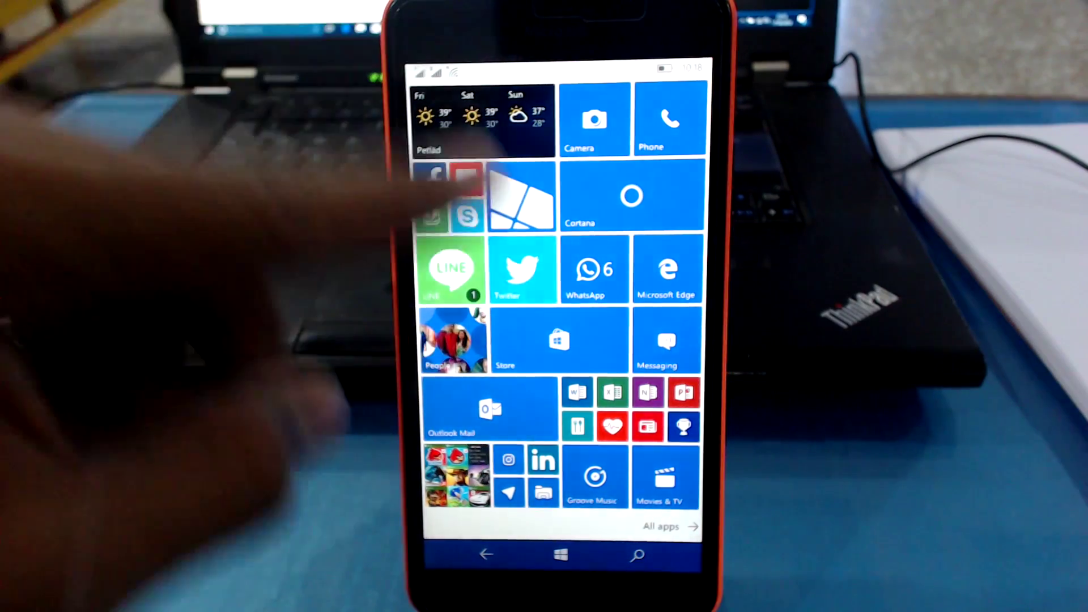
left_click(522, 269)
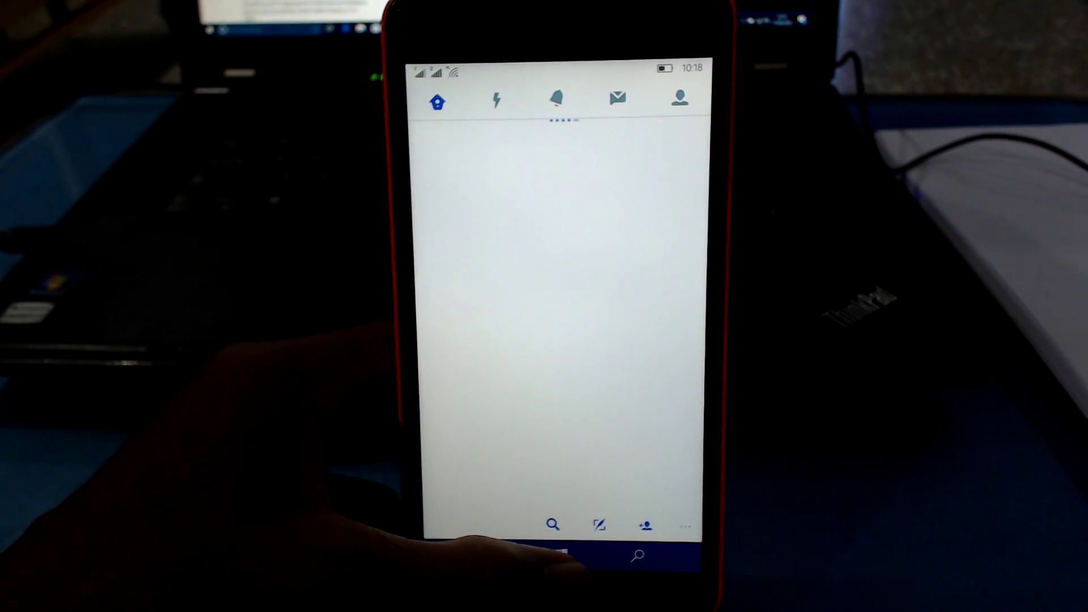
- Leave Twitter and search for 'google' in a new Microsoft Edge tab
left_click(561, 554)
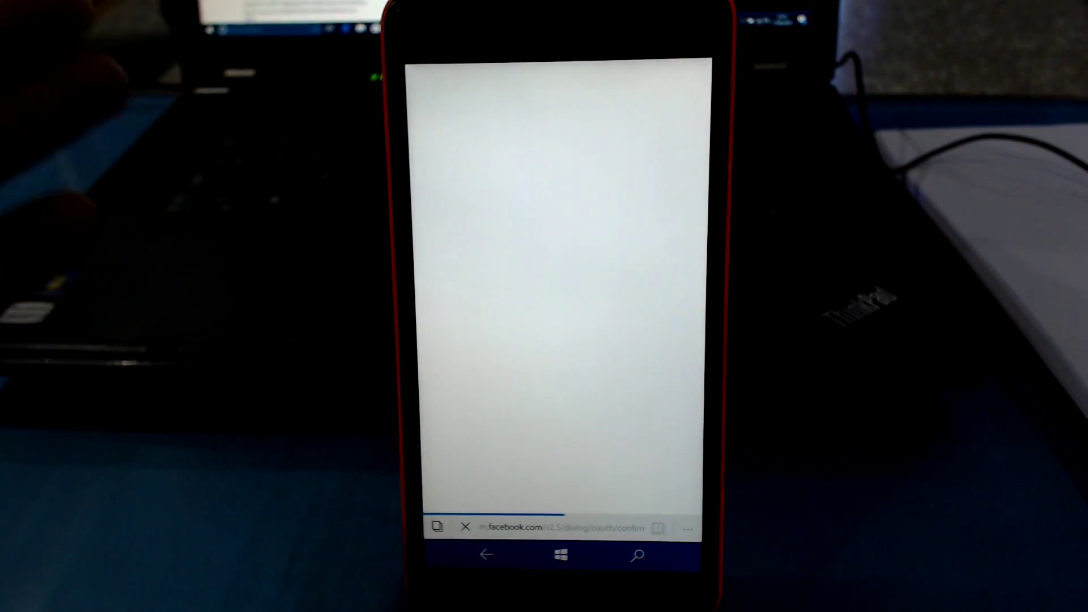
left_click(436, 526)
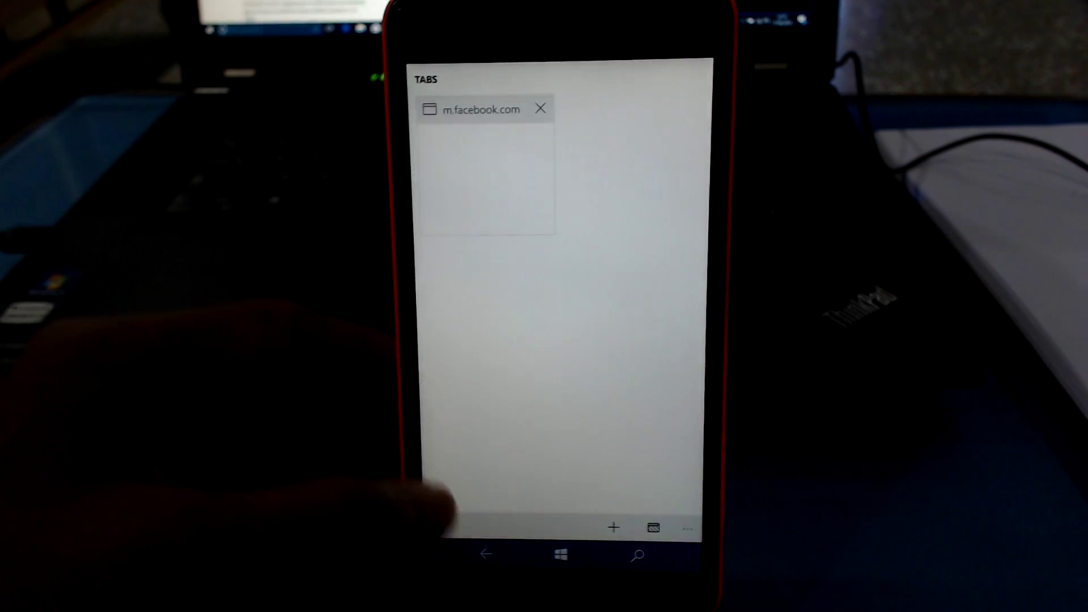
left_click(613, 528)
type("goo")
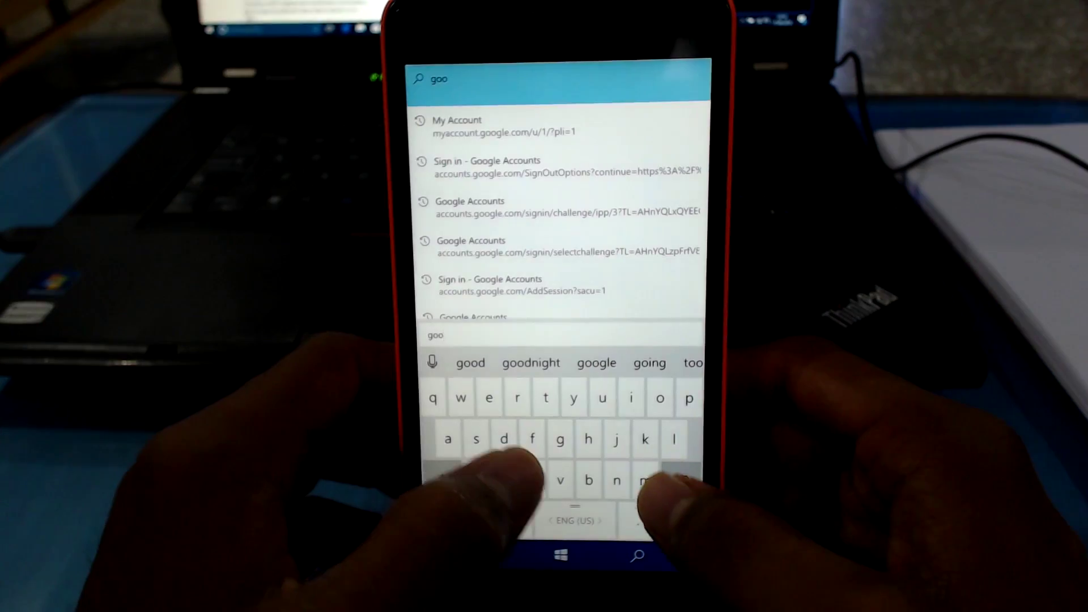
key("BackSpace")
key("BackSpace")
key("BackSpace")
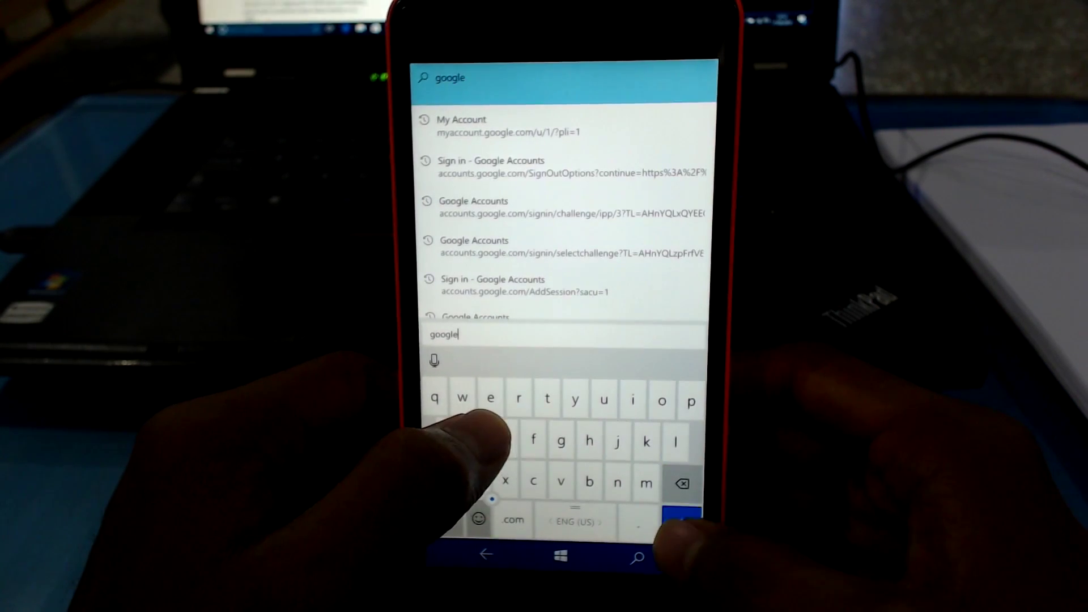
key("Return")
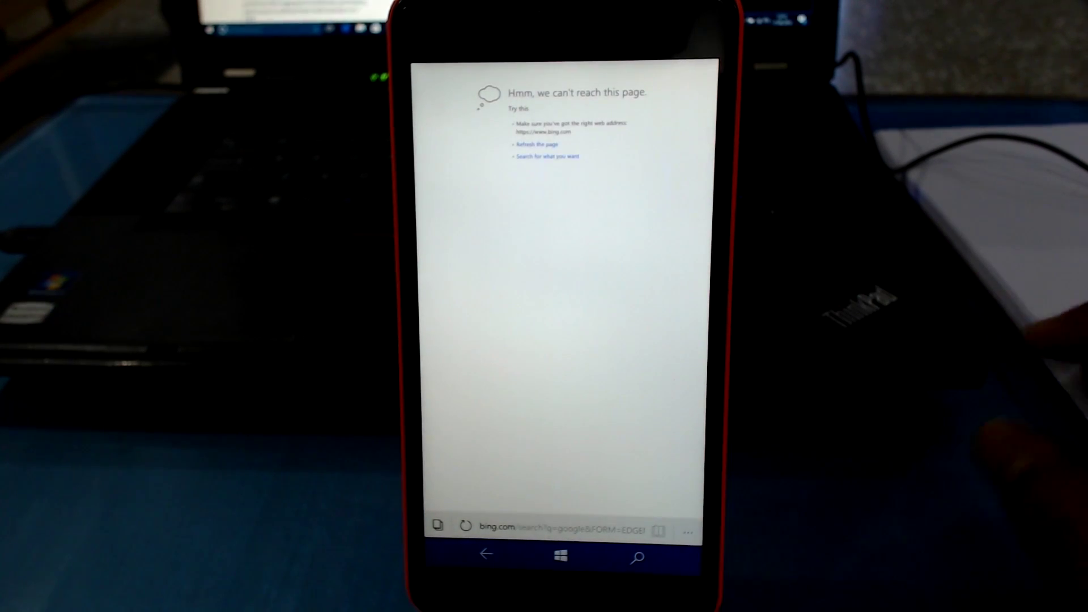
- Dismiss Action Center, view the Outlook Mail Gmail inbox, then return to Start
left_click_drag(561, 61, 562, 395)
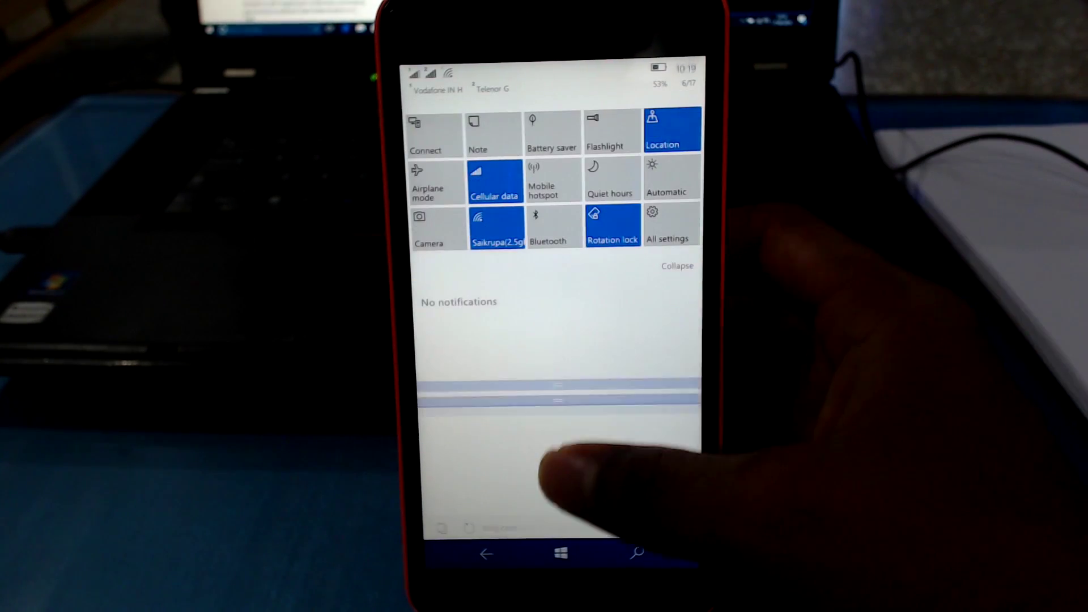
left_click_drag(558, 510, 558, 86)
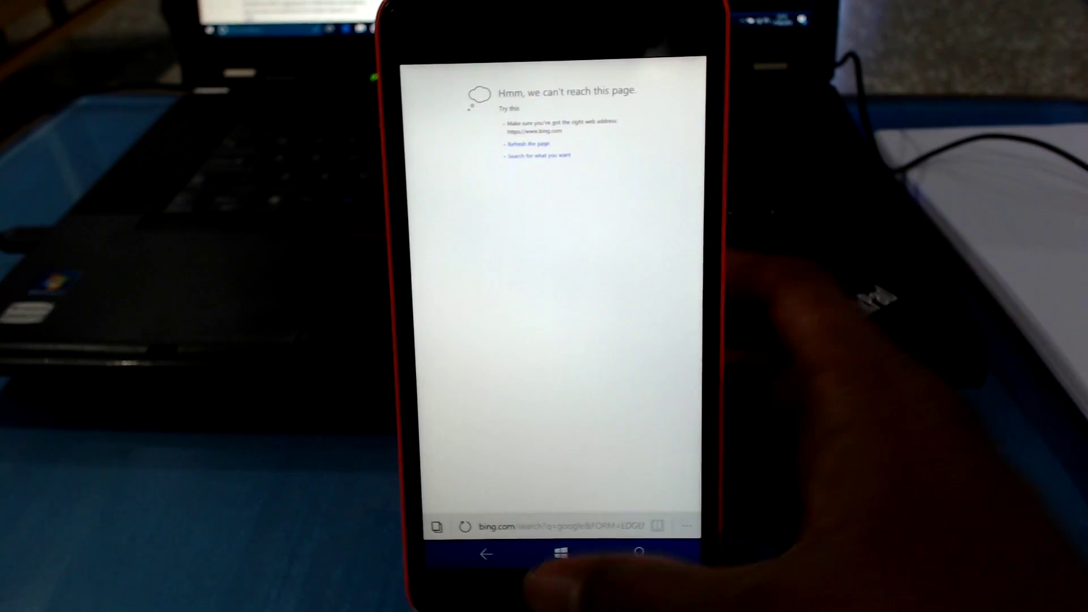
left_click(561, 553)
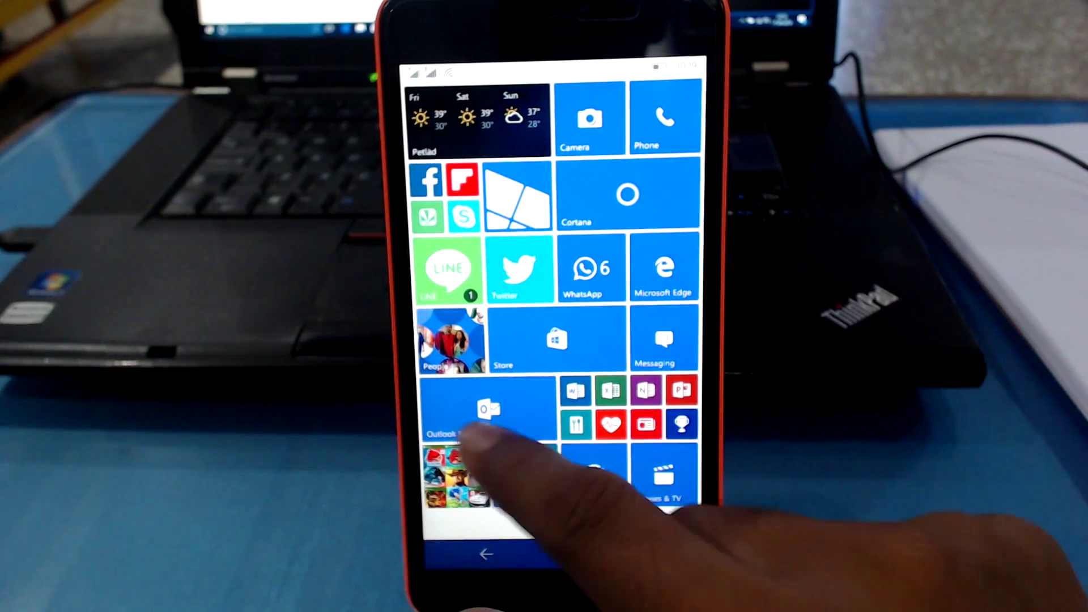
left_click(480, 421)
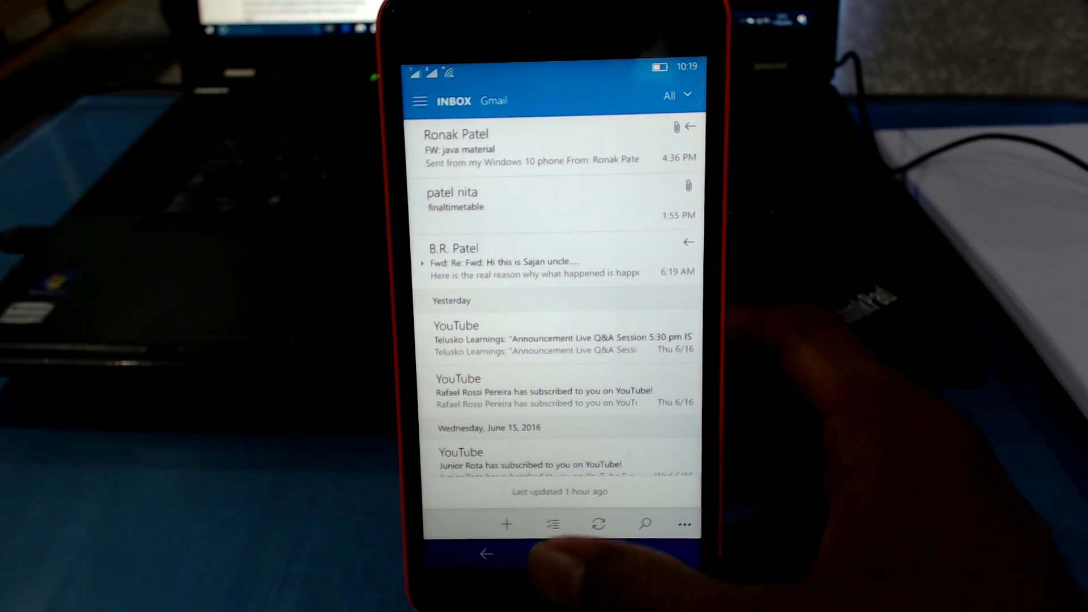
left_click(561, 553)
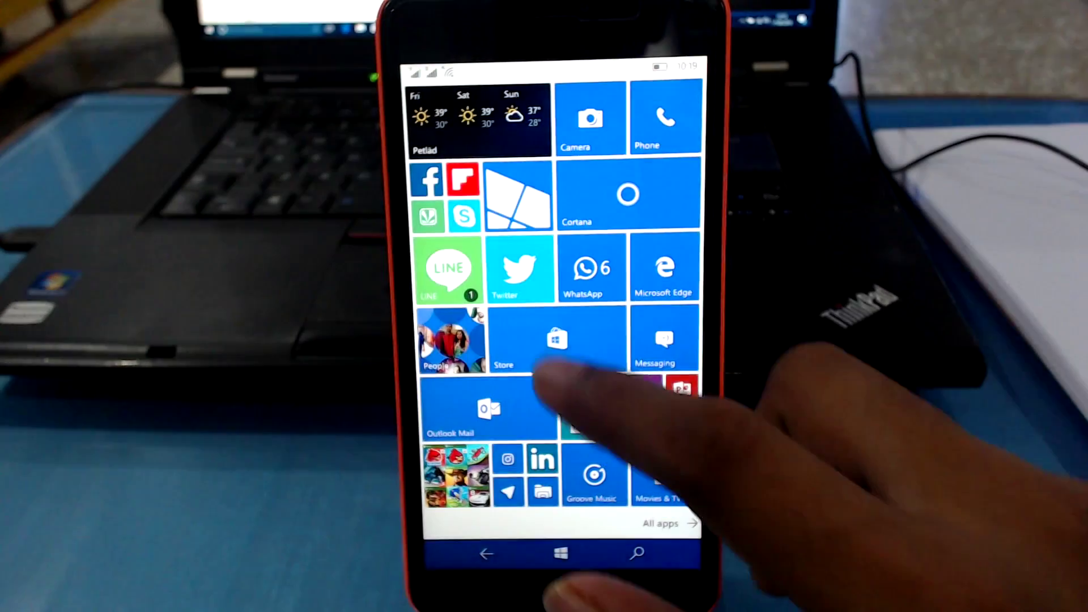
- View Store's Downloads and updates list with the pending Xbox update, then return to Start
left_click(557, 340)
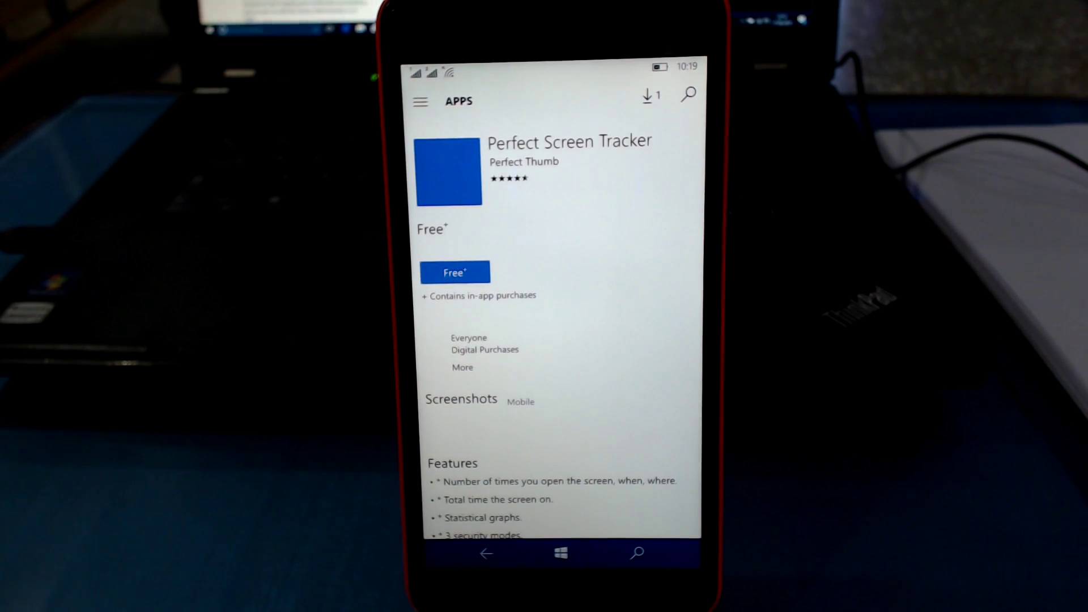
scroll(552, 340, "down", 3)
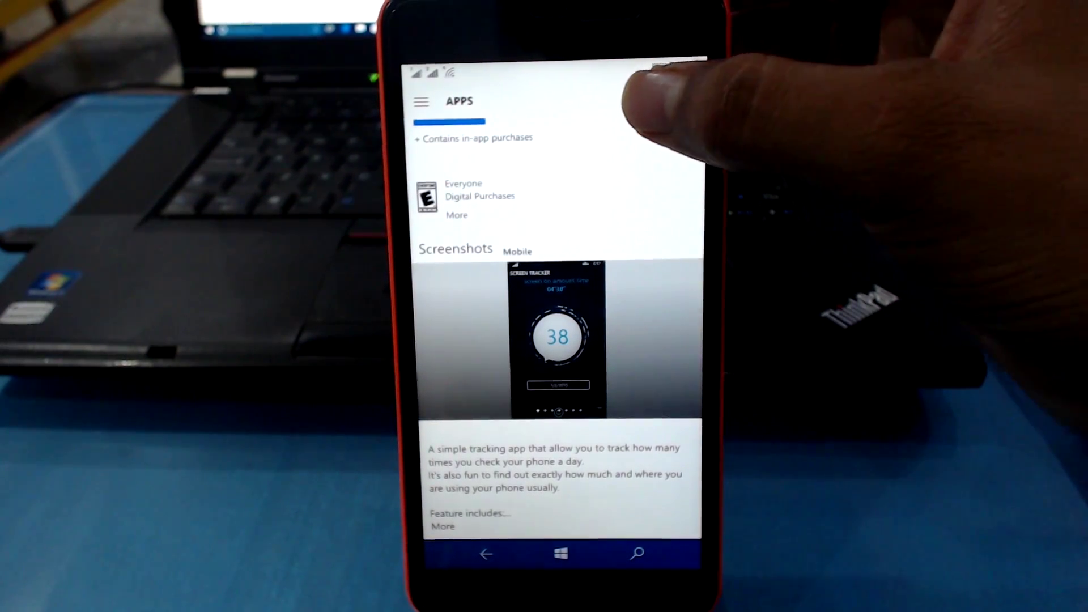
left_click(650, 97)
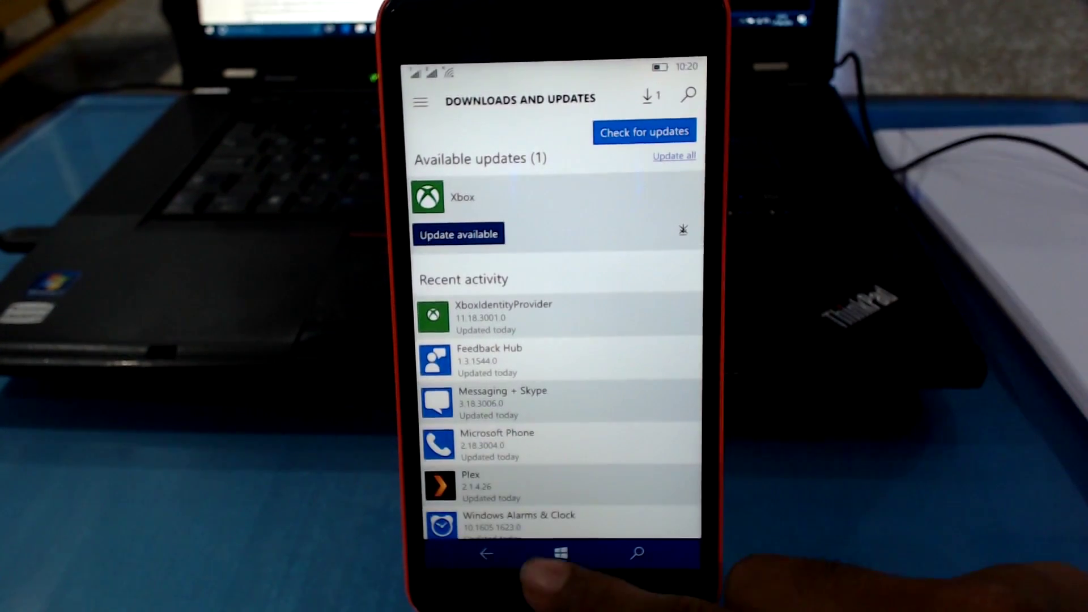
left_click(560, 552)
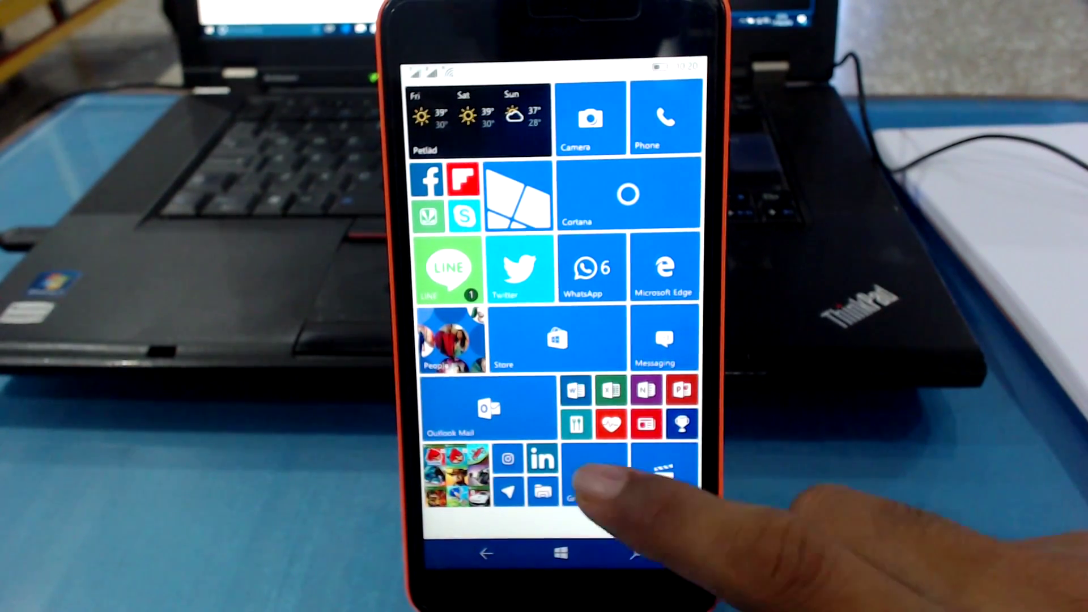
- View Groove Music's 245-song list with Beete Lamhein loaded, then return to Start
left_click(595, 481)
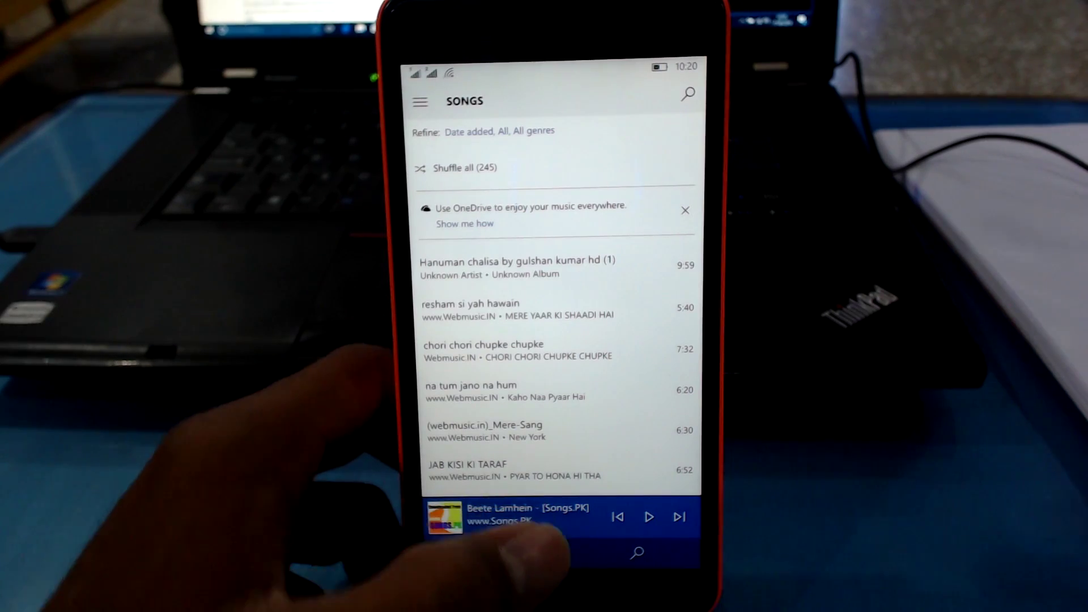
key("super")
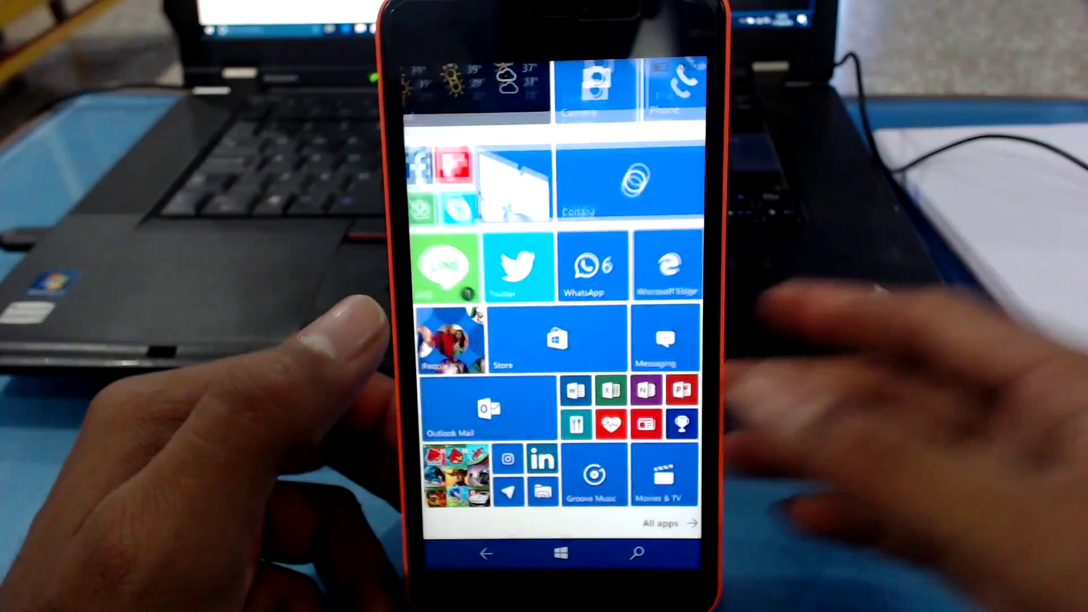
- Play Avicii's Wake Me Up full screen in Movies & TV, showing the panel and controls
left_click(663, 474)
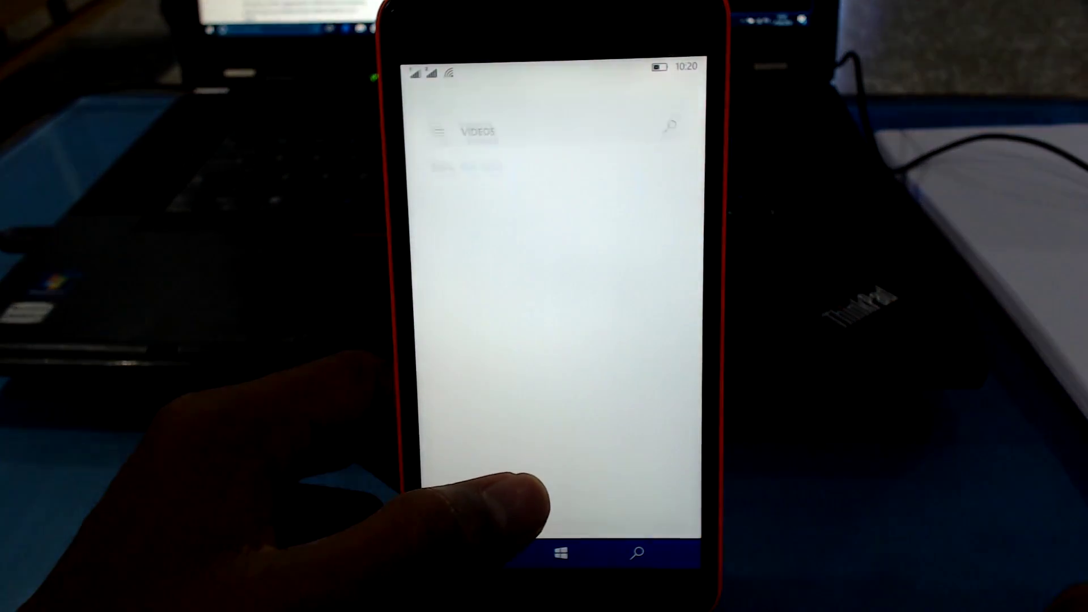
scroll(552, 382, "down", 10)
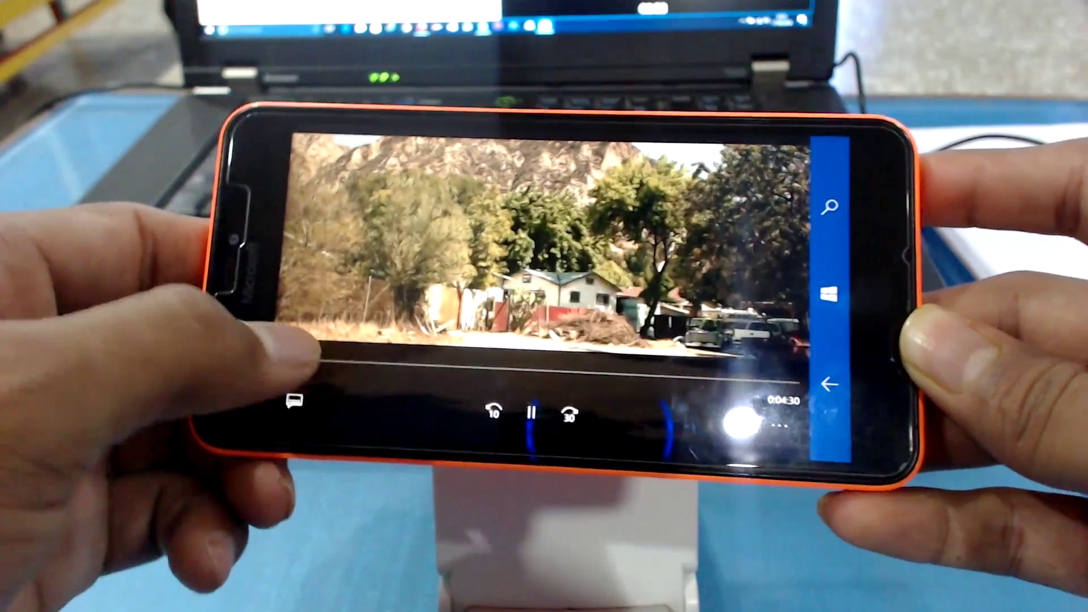
mouse_move(213, 340)
left_mouse_down()
mouse_move(494, 378)
mouse_move(221, 357)
left_mouse_up()
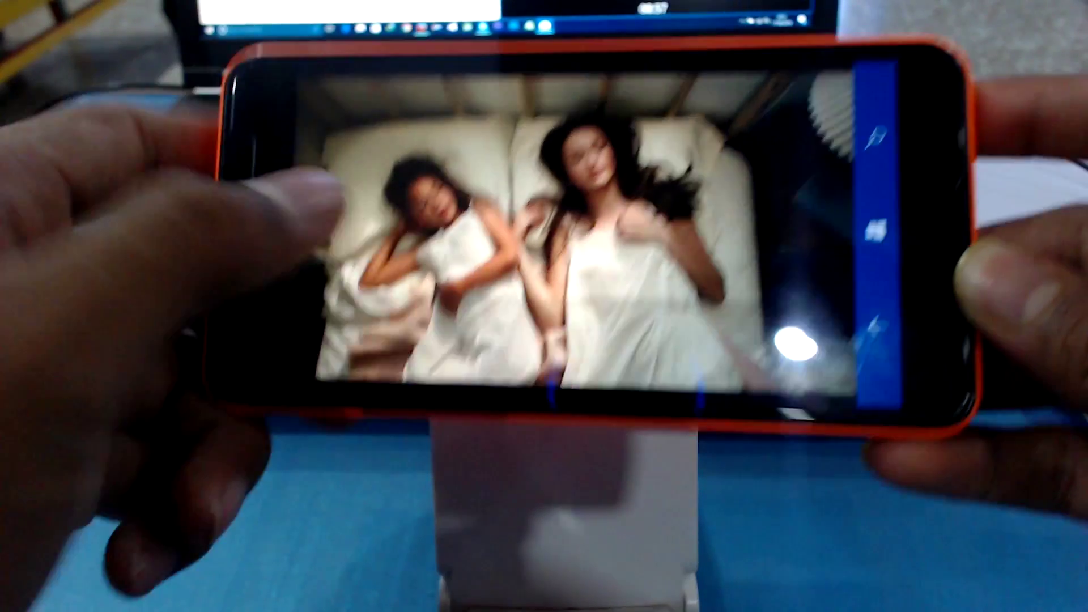
left_click(383, 297)
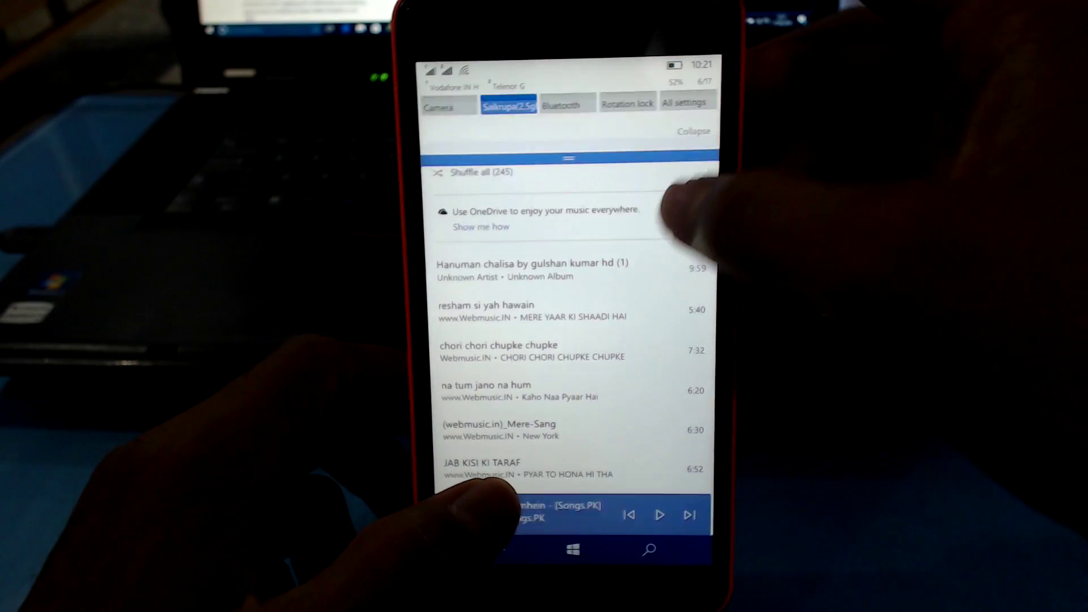
- Browse the Settings System page from Action Center, then return to Start
left_click(681, 222)
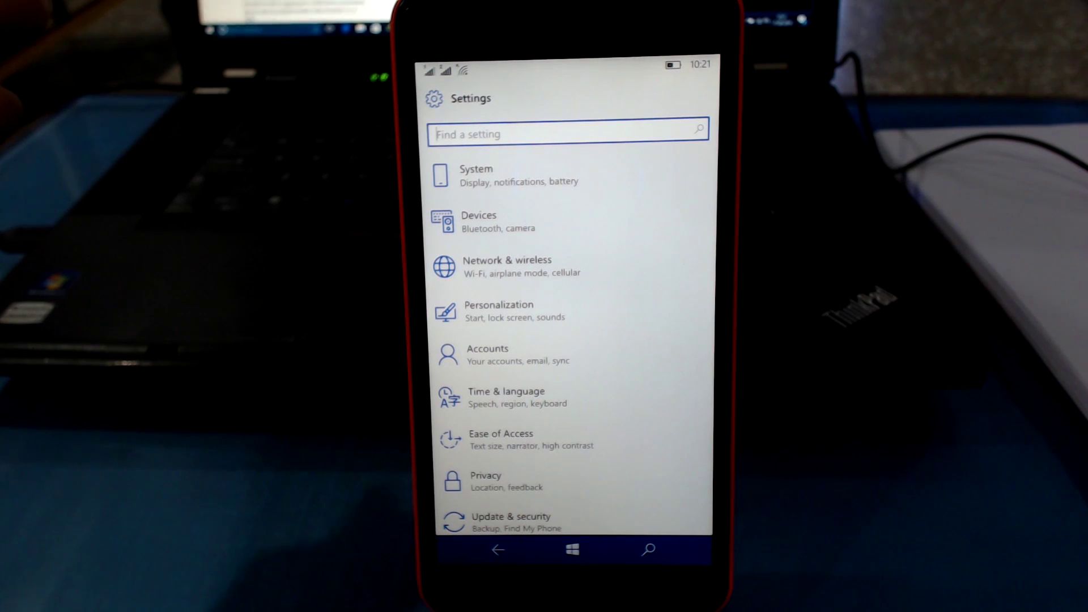
scroll(570, 340, "down", 2)
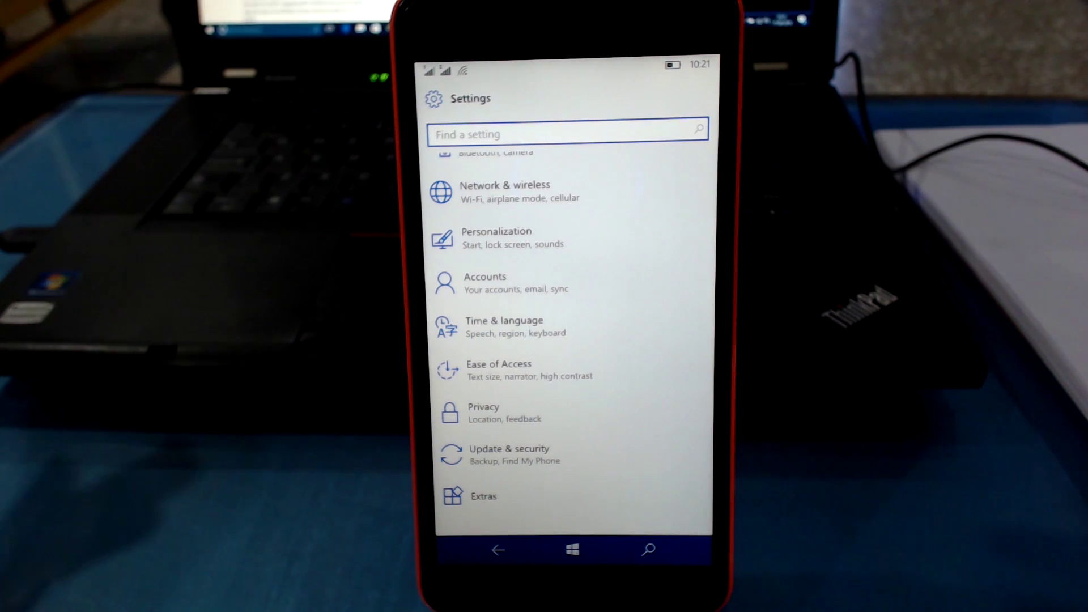
scroll(570, 341, "up", 2)
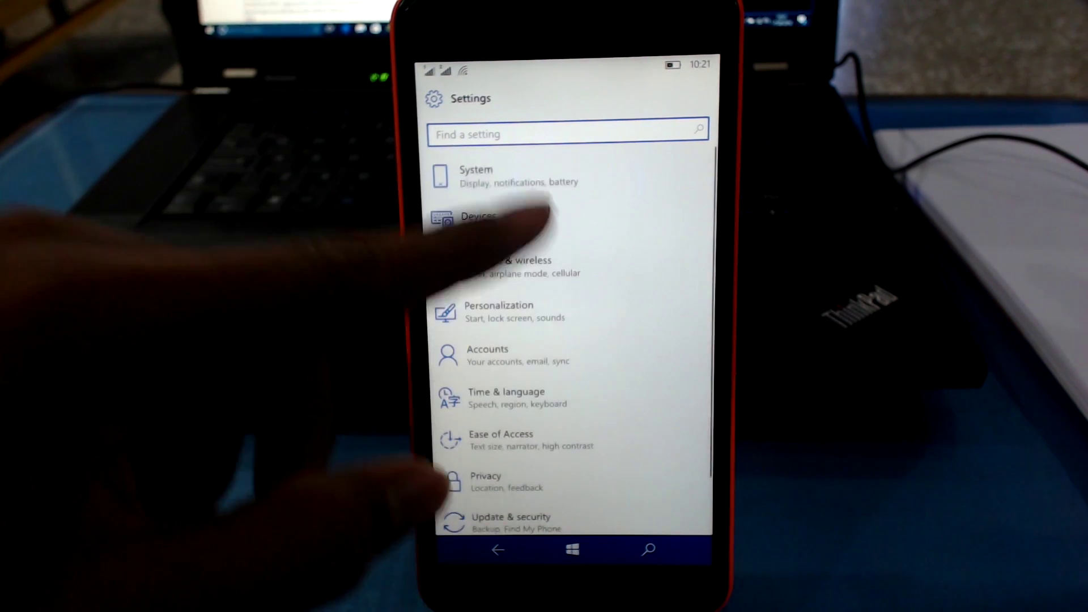
left_click(476, 174)
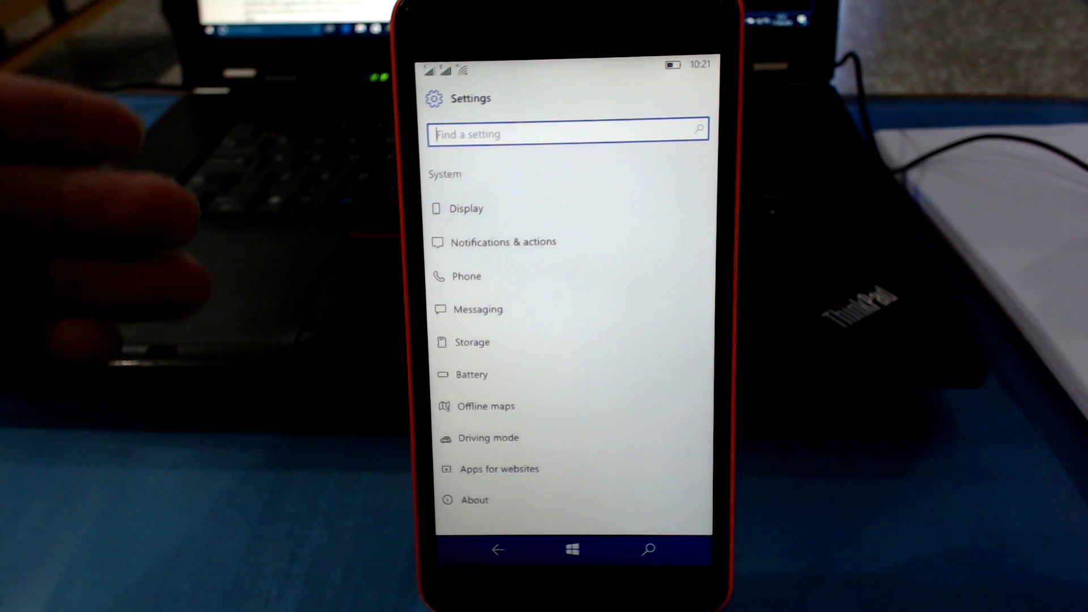
left_click(571, 549)
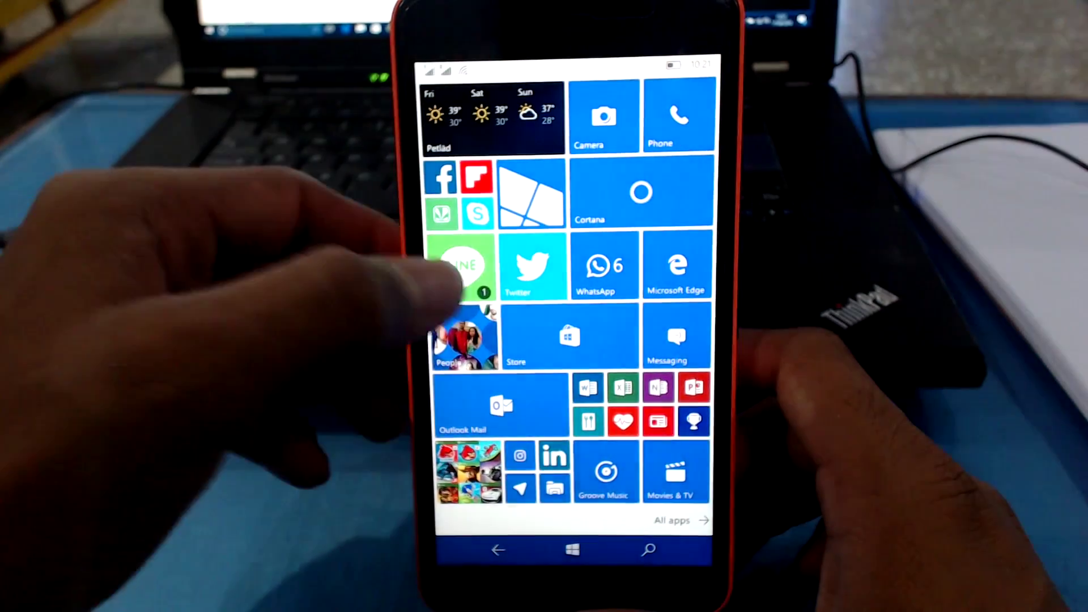
- Launch LINE, open a friend's chat from the Friends tab, then go back to Start
left_click(469, 271)
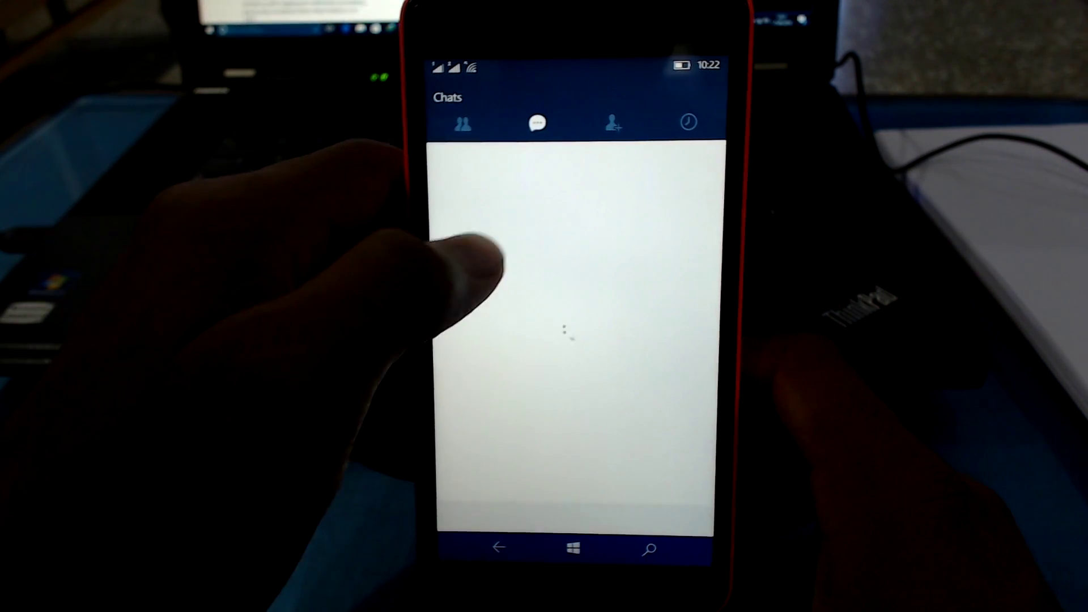
left_click_drag(475, 212, 607, 281)
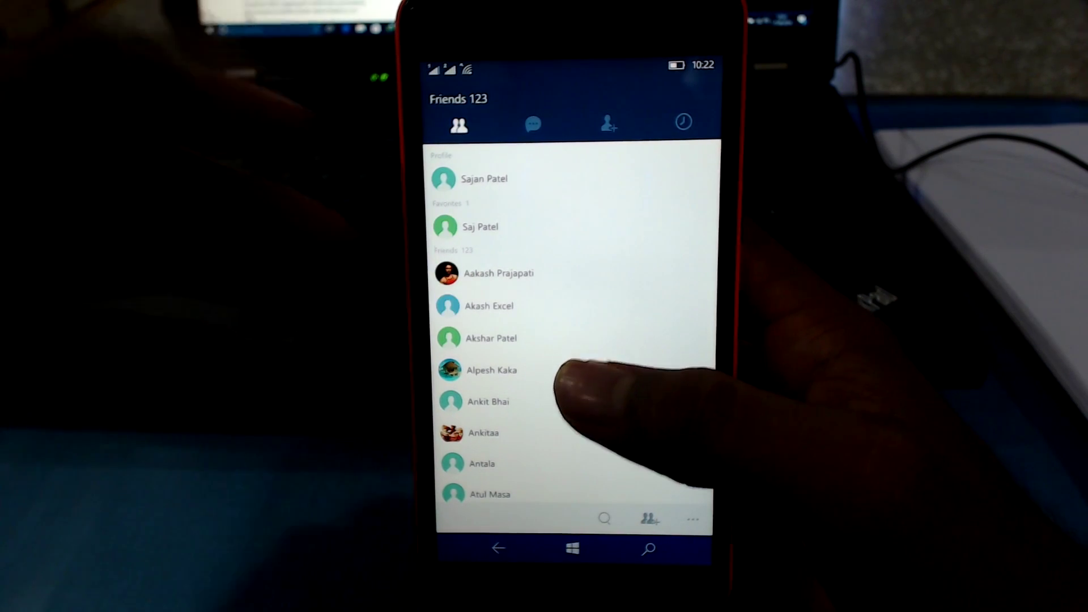
left_click(489, 226)
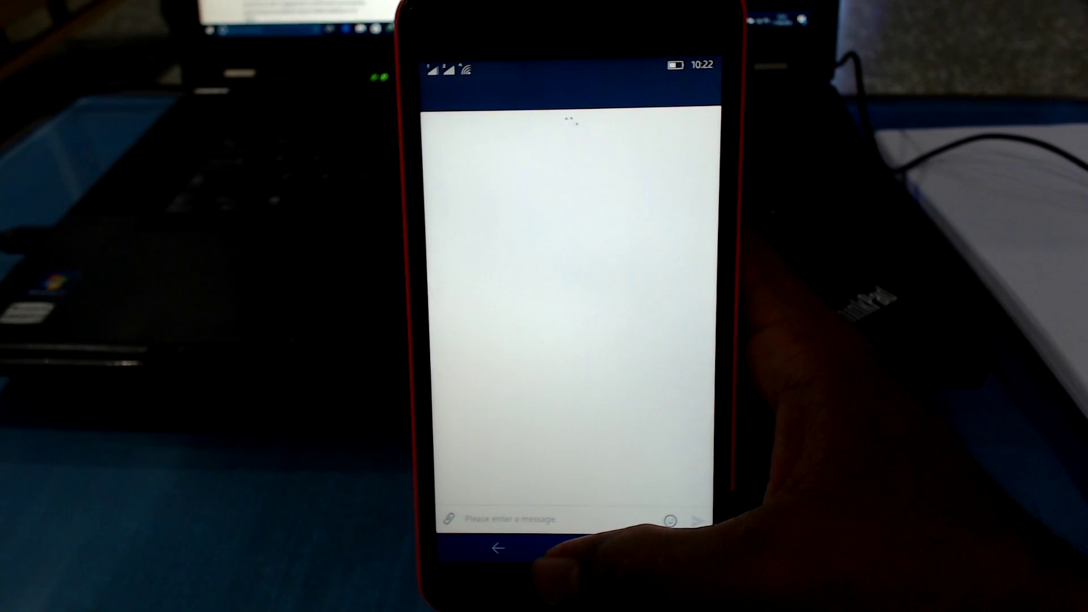
left_click(569, 548)
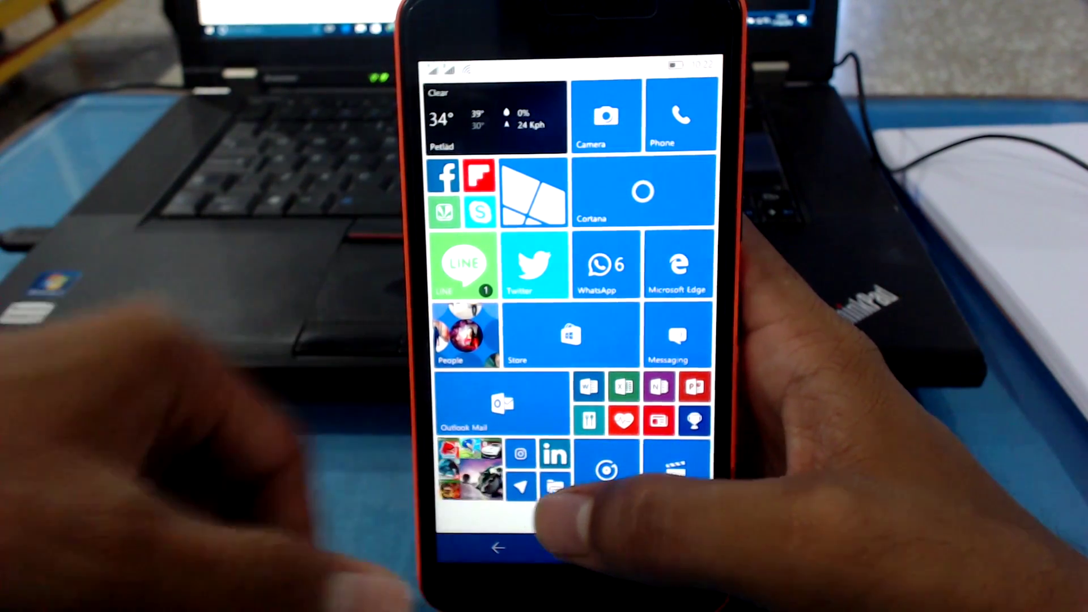
scroll(570, 315, "down", 2)
scroll(570, 340, "down", 3)
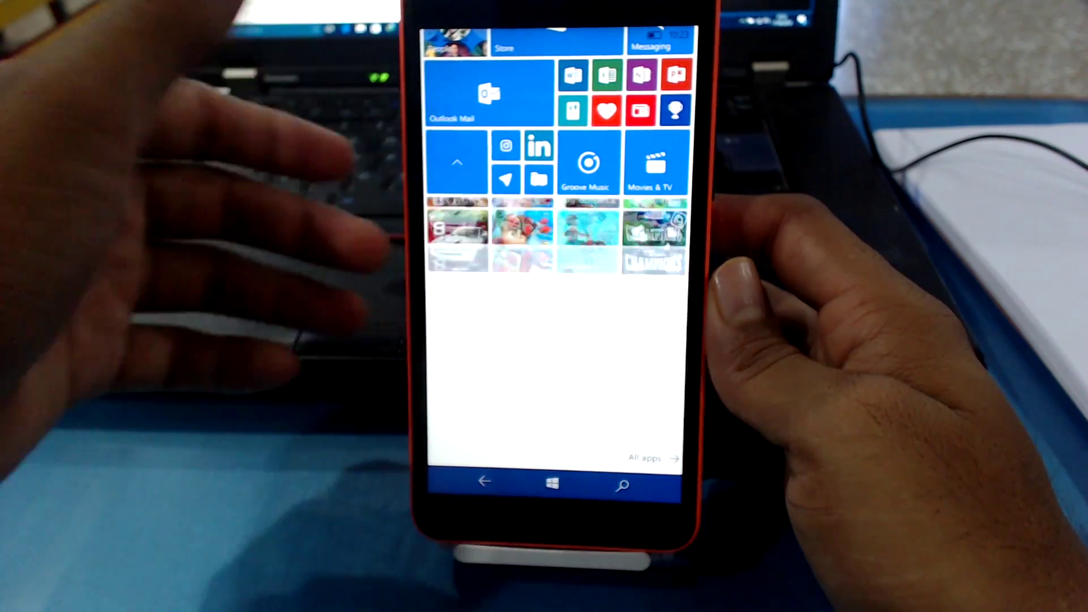
scroll(556, 255, "up", 5)
scroll(476, 340, "up", 3)
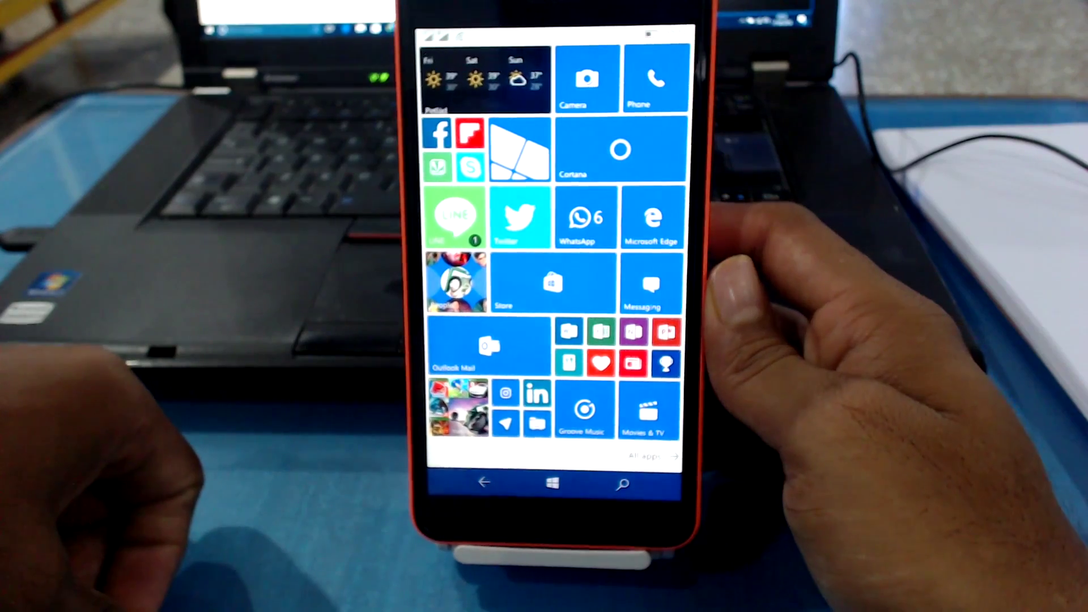